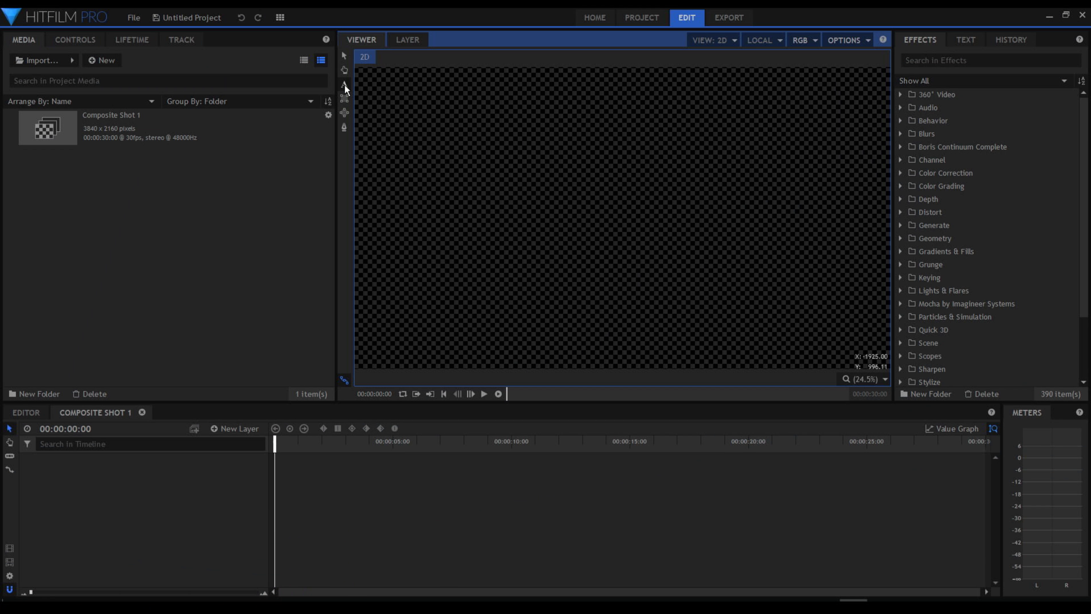
Step: Add a 400 by 400 text layer, enlarge its text box and enter "Hello World"
left_click(583, 237)
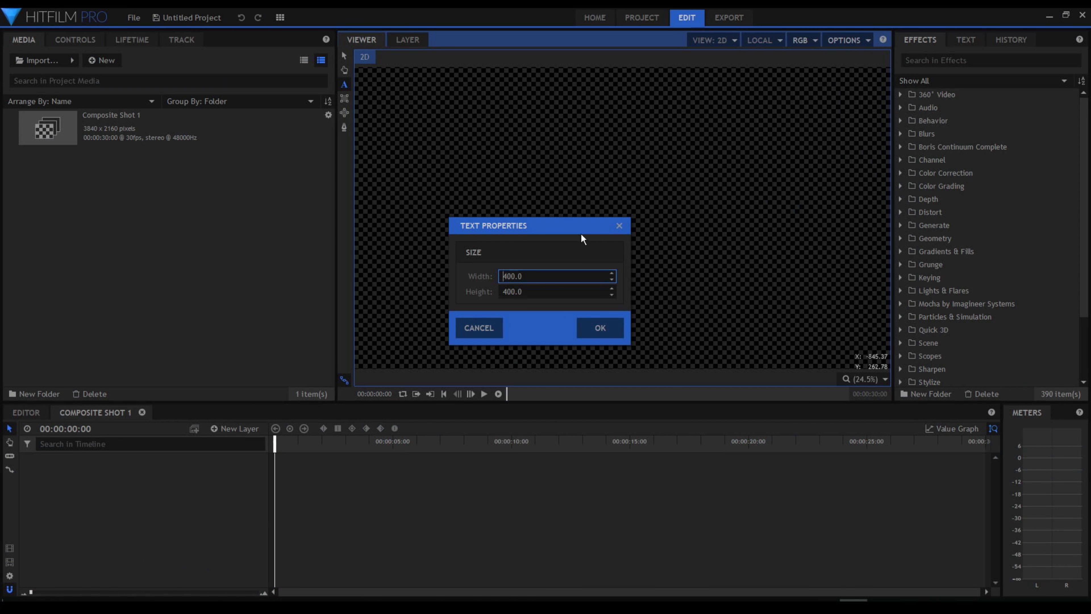
left_click(589, 332)
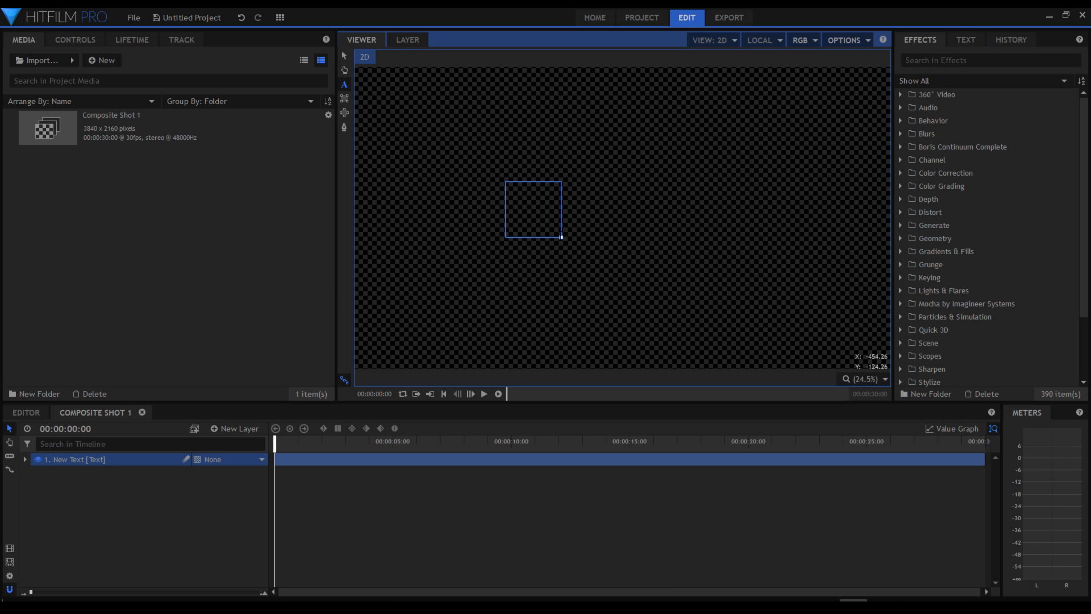
left_click_drag(648, 259, 759, 296)
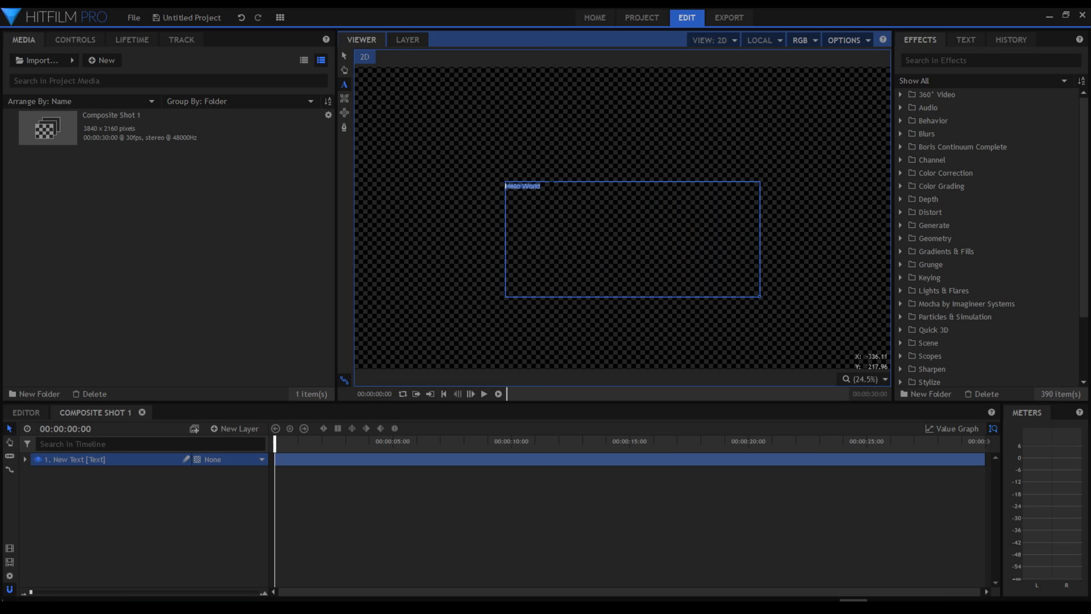
Step: Set the "Hello World" text to size 301 and the Lithos Pro Regular font
left_click(962, 42)
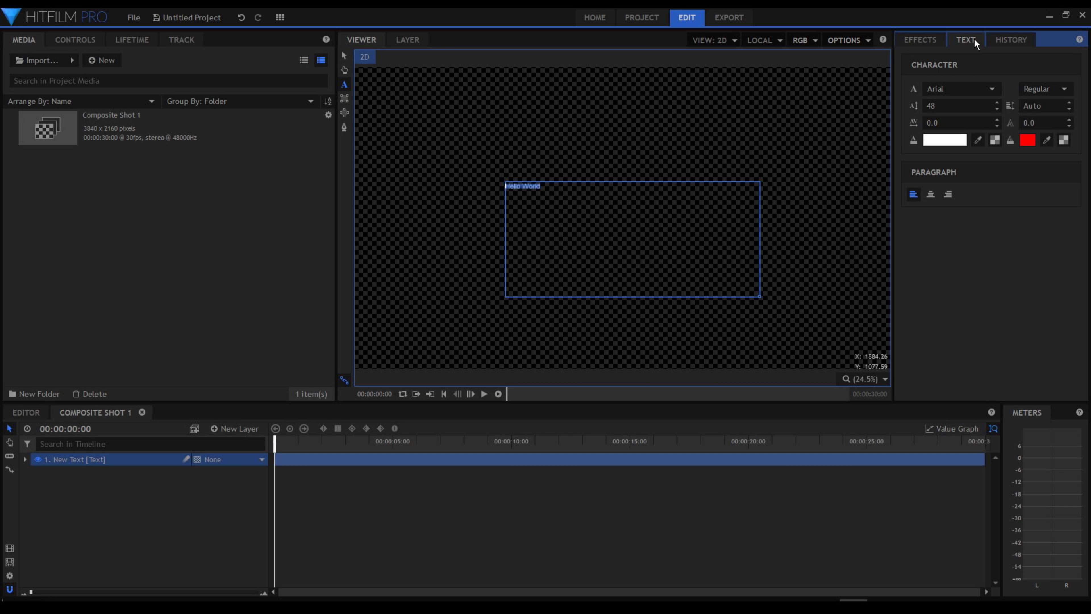
left_click_drag(931, 106, 1079, 225)
left_click(987, 90)
left_click(1031, 228)
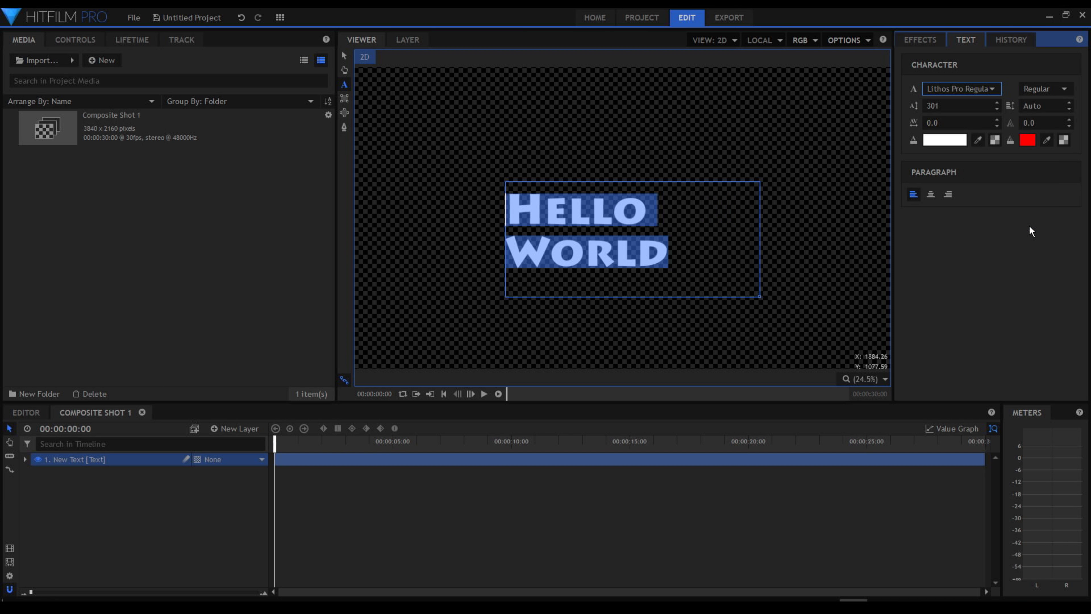
Step: Widen and shorten the text box so "Hello World" fits on one line, and shift the layer to the horizontal centre of the frame
left_click(346, 57)
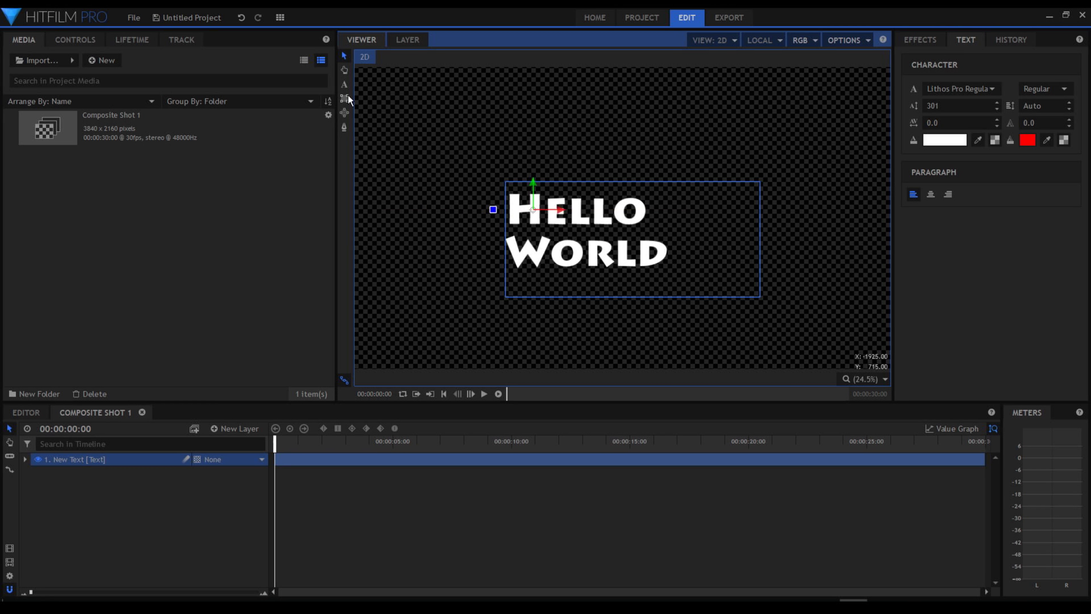
left_click(345, 85)
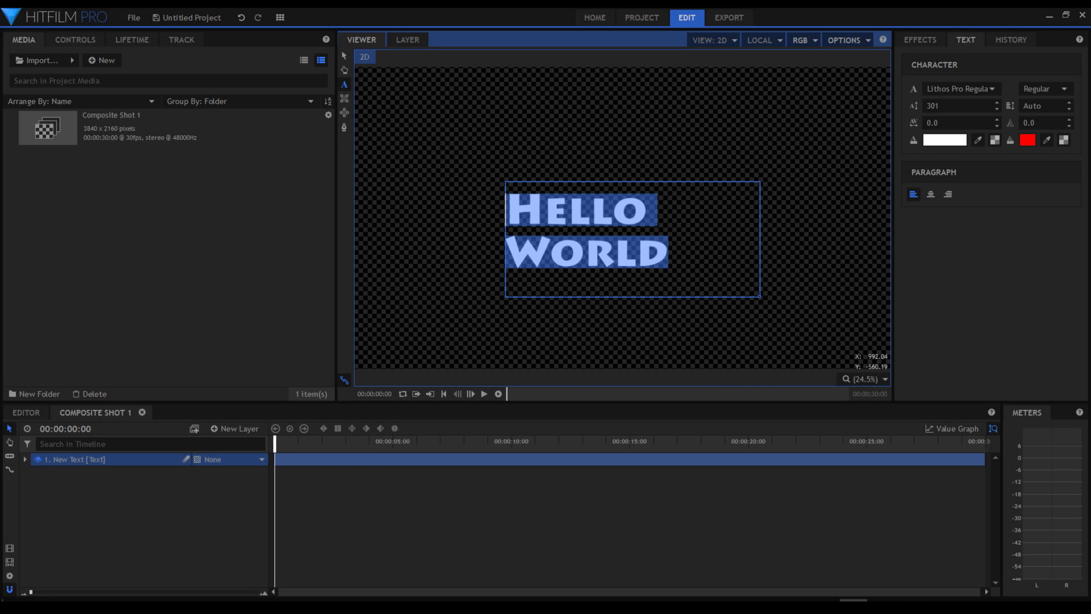
left_click_drag(763, 296, 827, 258)
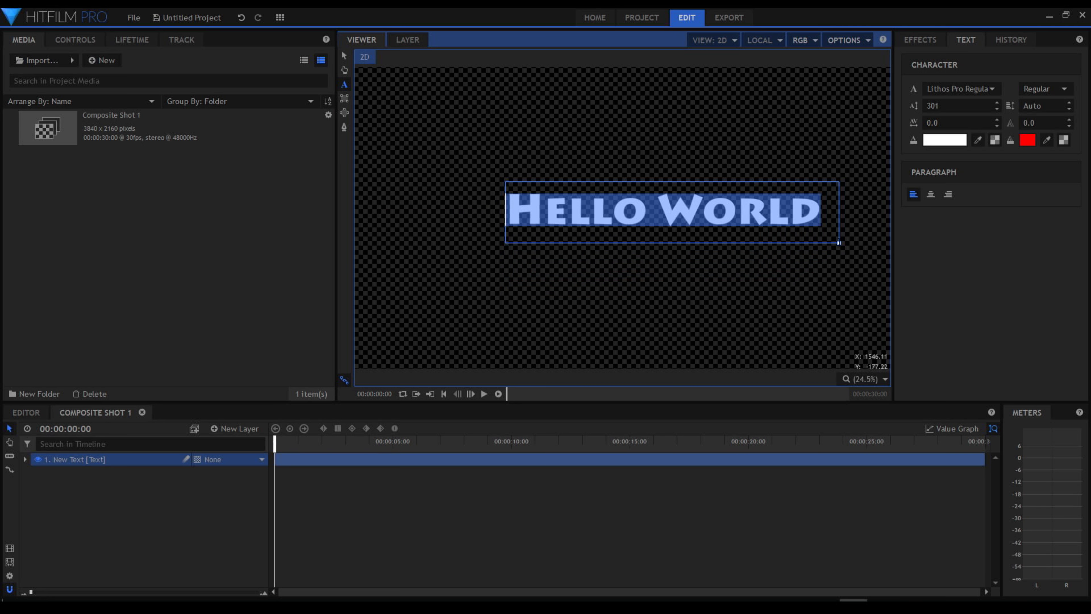
left_click(344, 56)
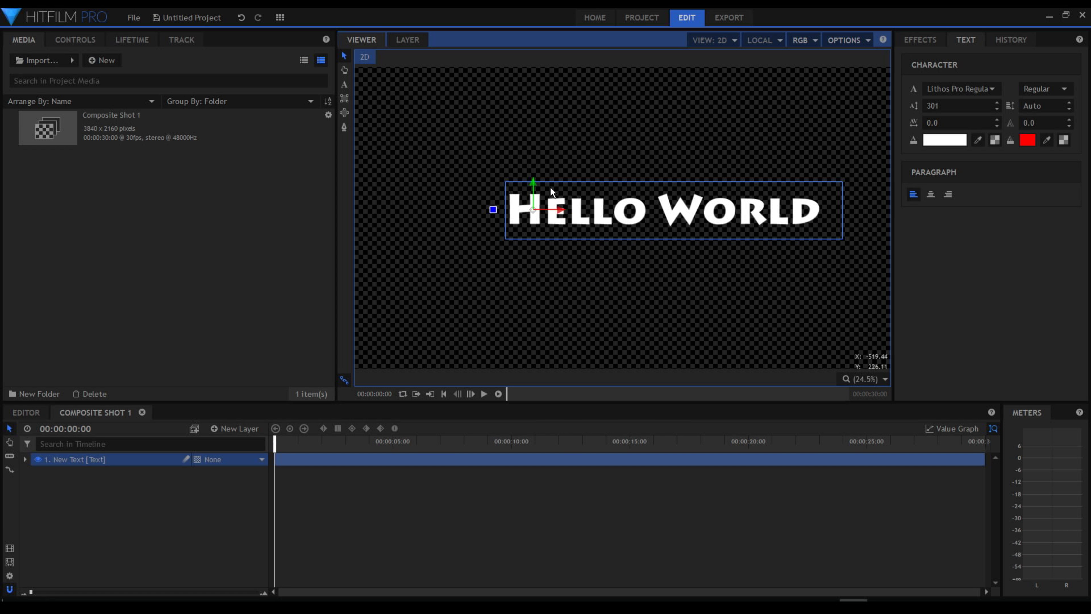
left_click_drag(558, 209, 490, 208)
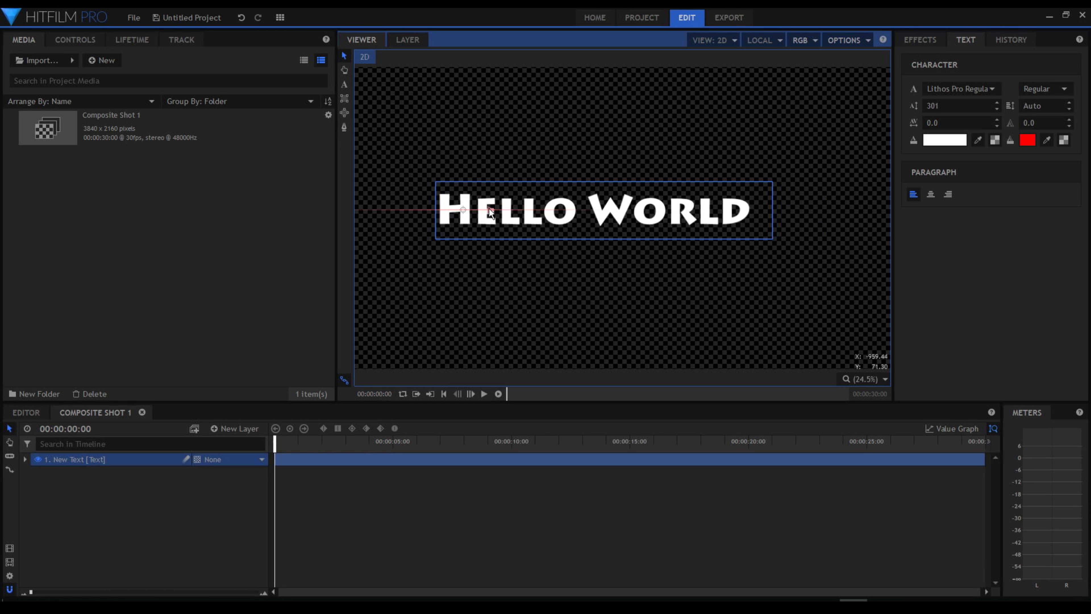
Step: Convert the text layer to a 3D layer and add a light layer to the composite shot
left_click(197, 459)
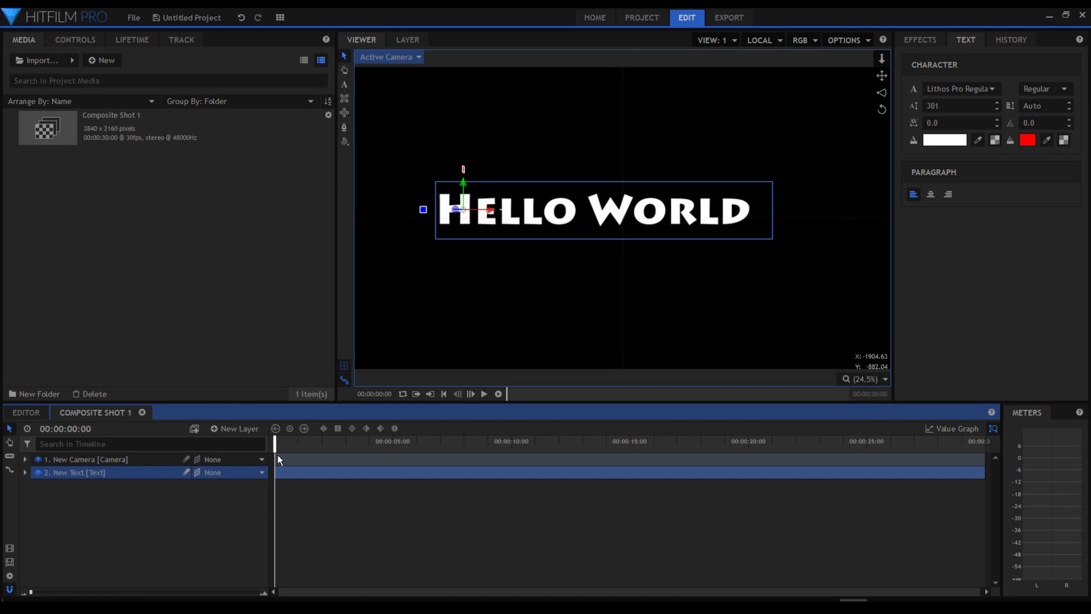
left_click(223, 436)
left_click(236, 498)
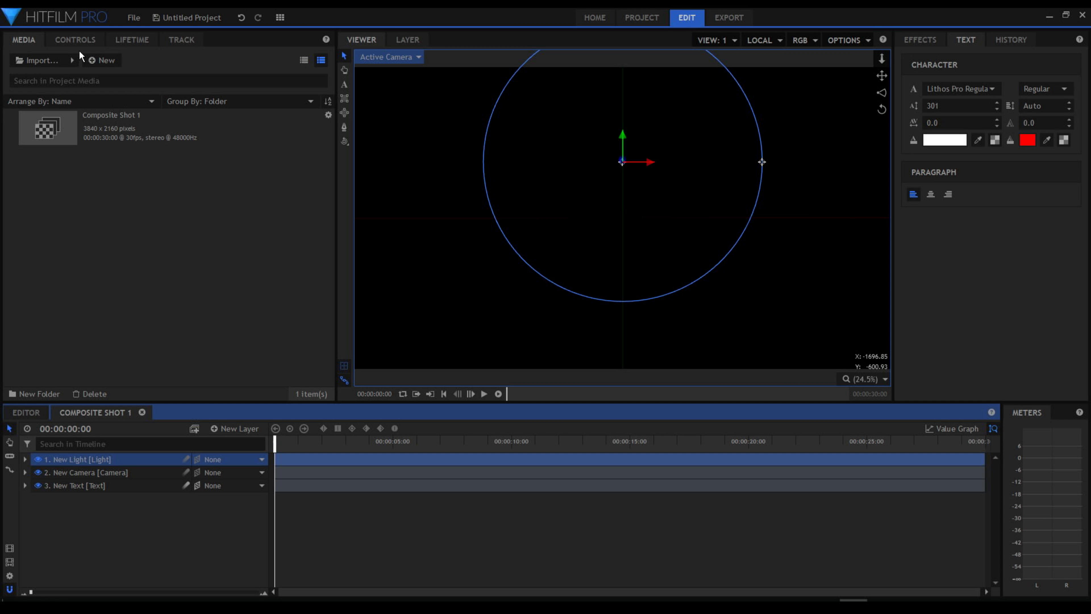
Step: Set the light's position to 0, 0, 117 so it sits in front of the text
left_click(77, 39)
left_click(9, 126)
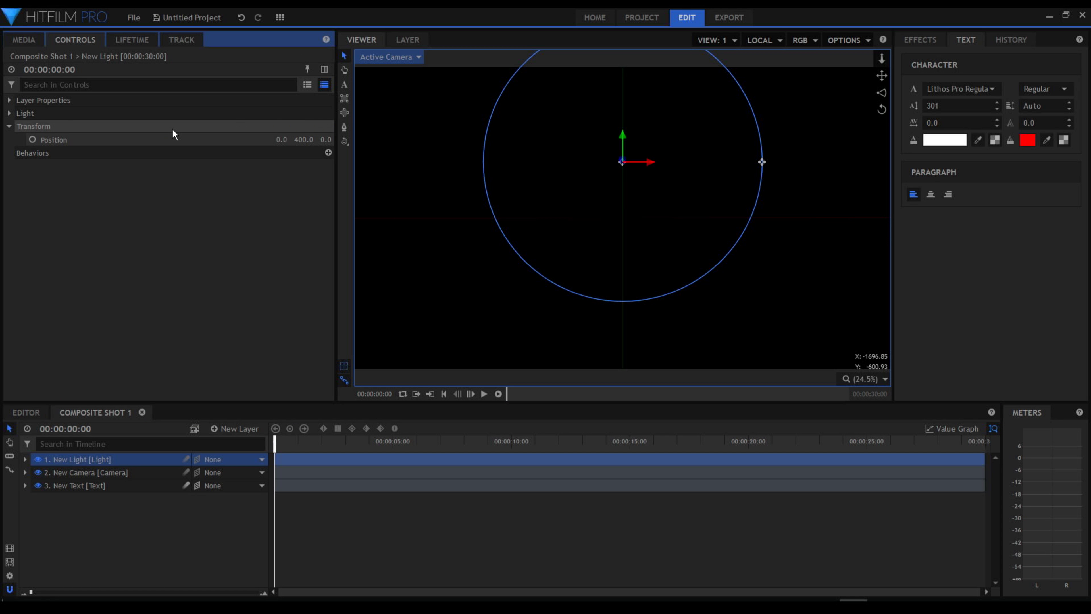
type("0")
key("Return")
left_click_drag(325, 140, 354, 139)
Step: Apply the Extrude geometry effect to the text layer
left_click(928, 43)
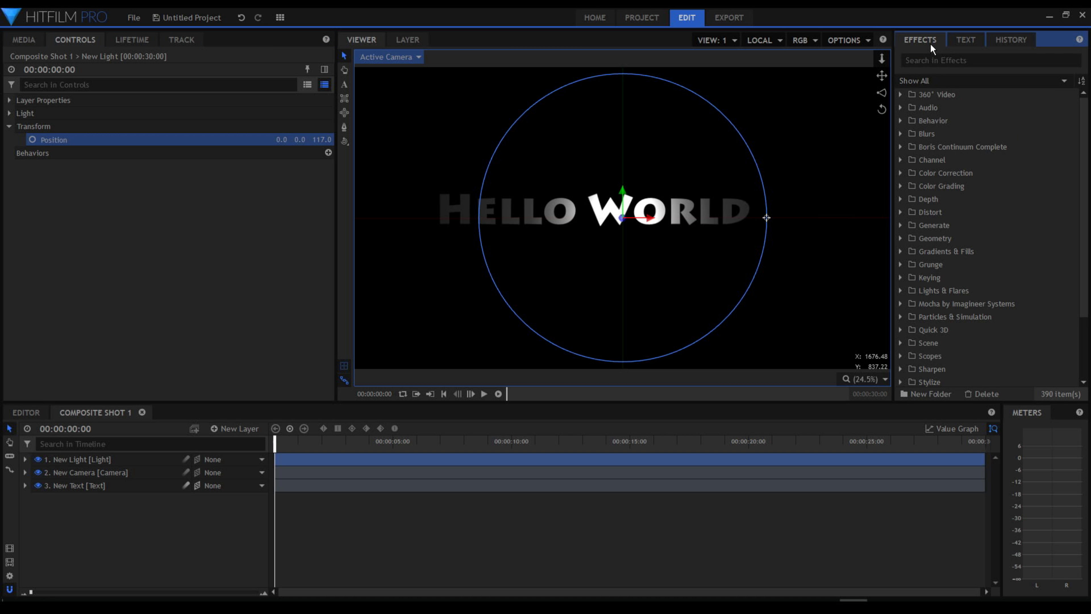
left_click(900, 239)
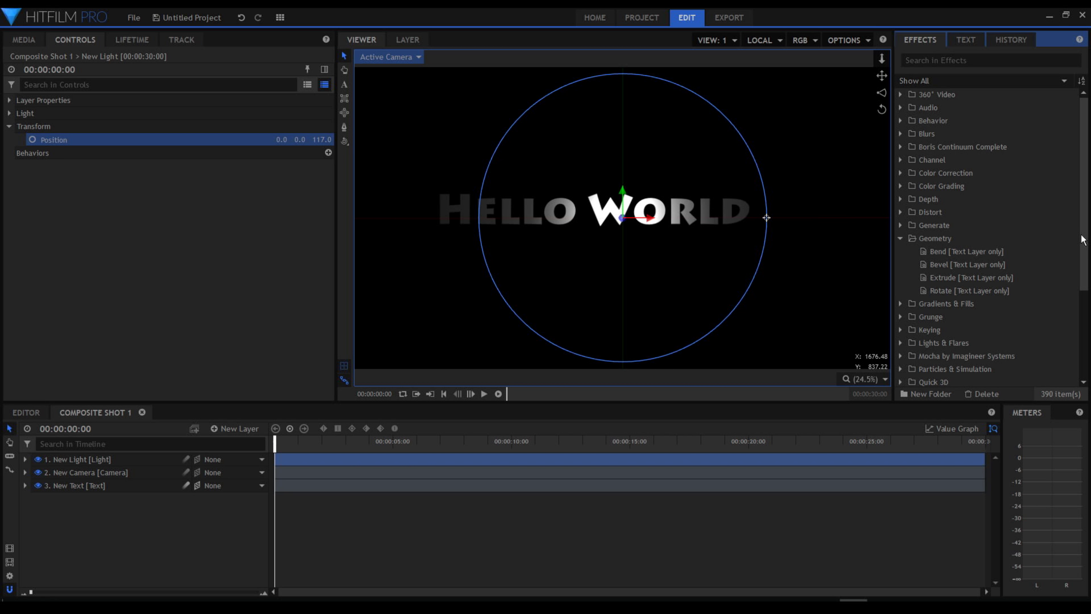
scroll(962, 250, "down", 1)
left_click_drag(1002, 252, 66, 488)
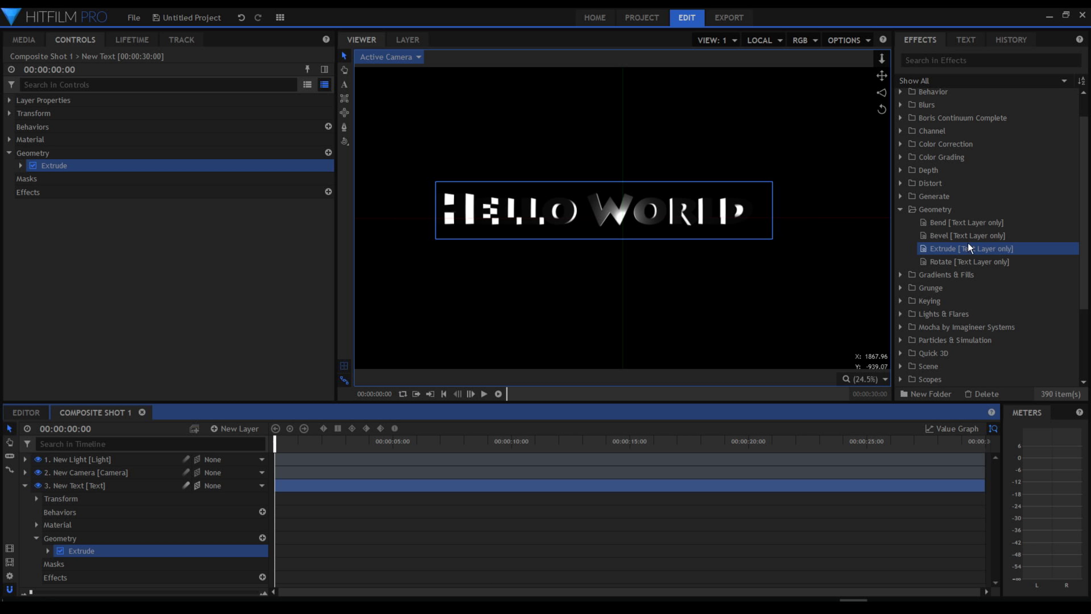
left_click(89, 486)
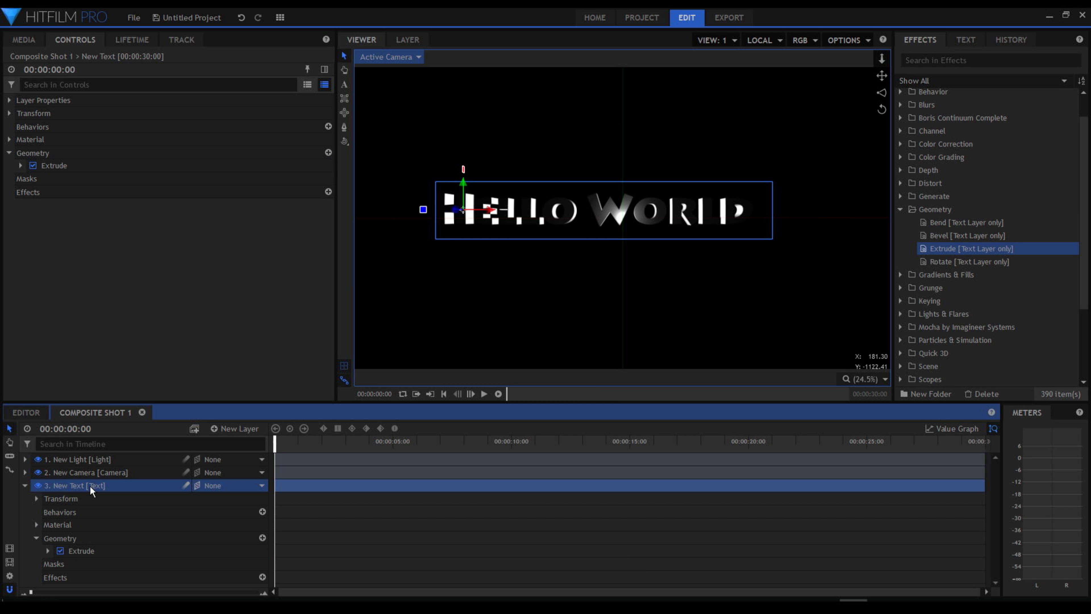
left_click(25, 485)
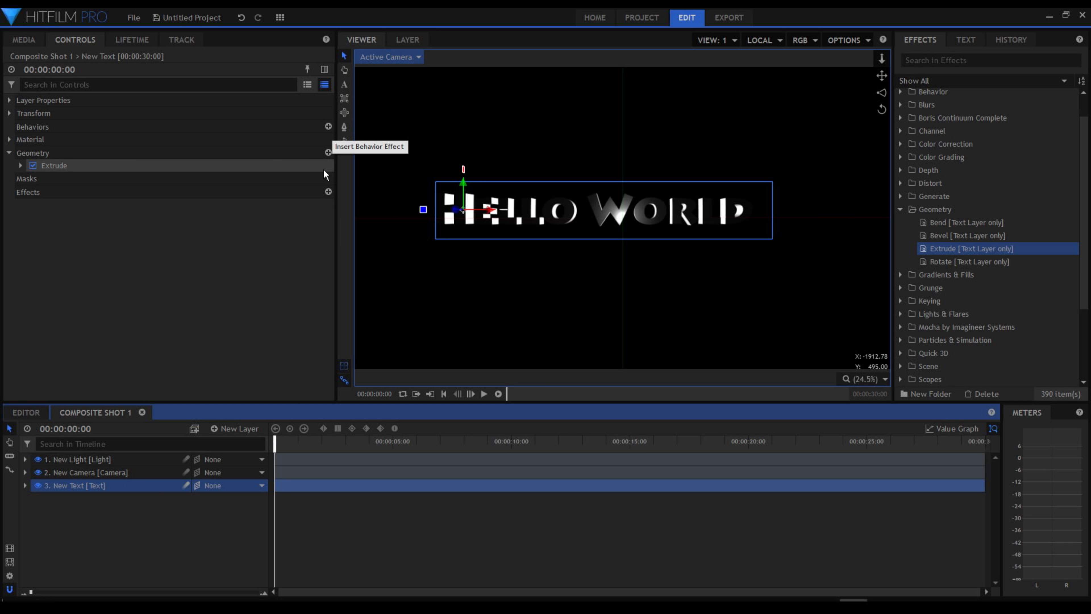
Step: Move the light forward to a Z position of 301
left_click(103, 459)
left_click(301, 140)
left_click_drag(322, 140, 484, 181)
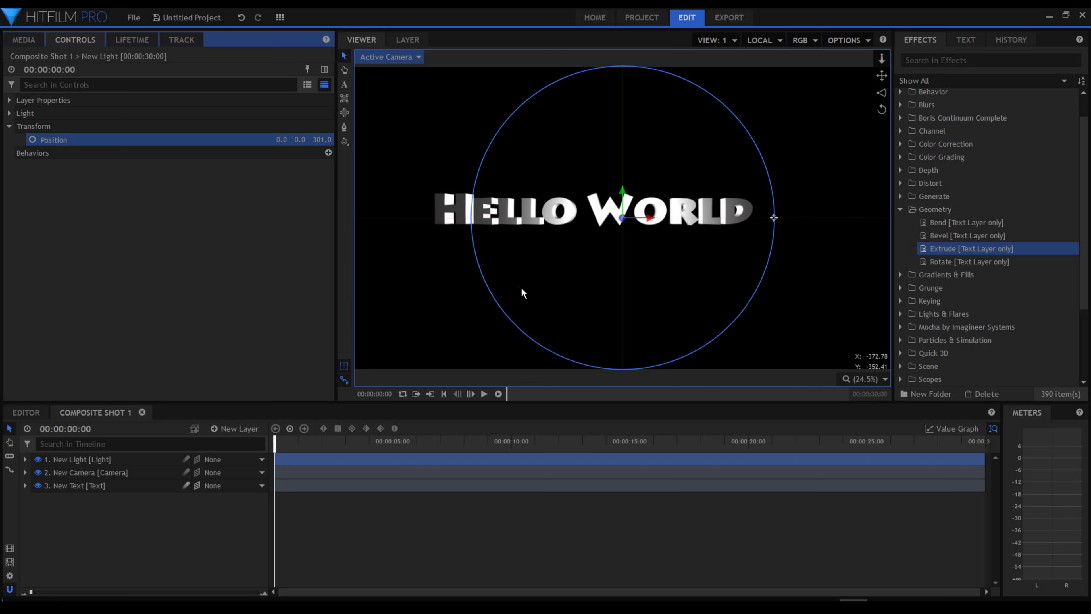
Step: Shift the text layer right to X position -963.1 and set its extrusion depth to 205 px
left_click(74, 486)
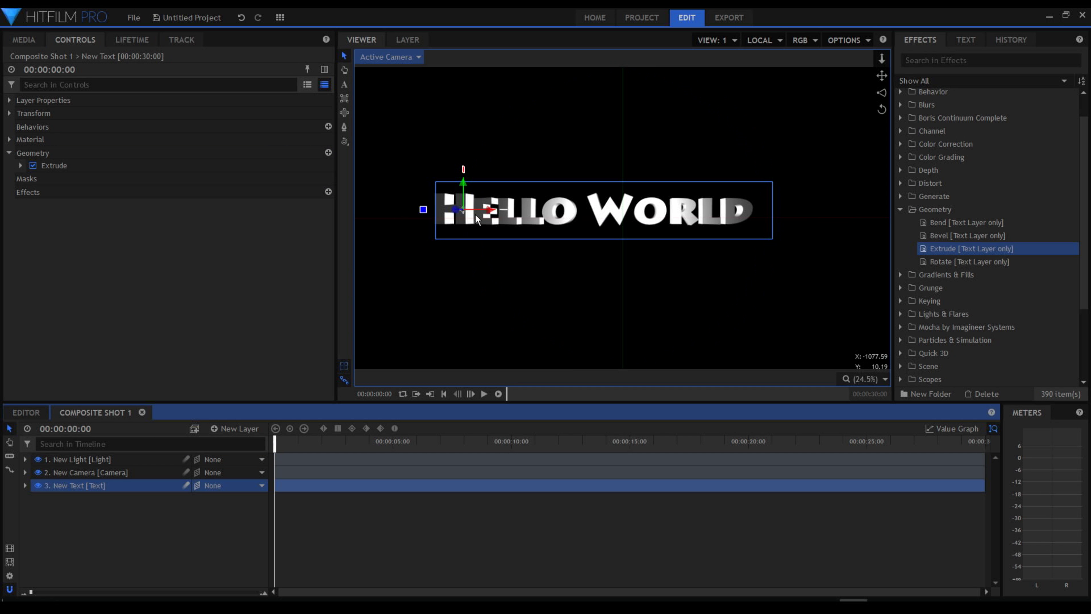
left_click_drag(489, 213, 513, 214)
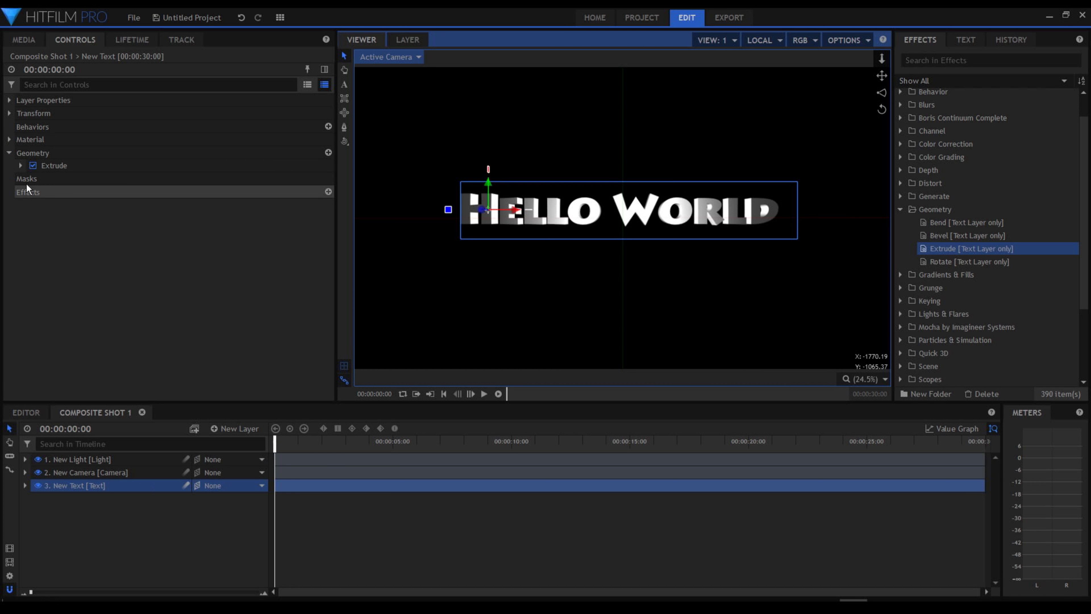
left_click(20, 167)
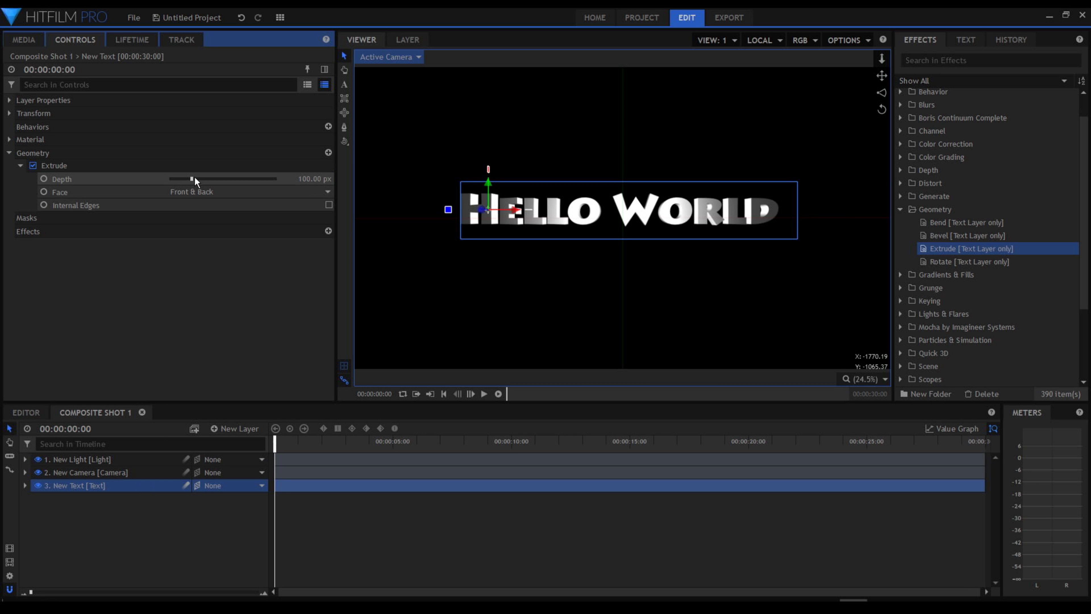
left_click_drag(195, 180, 218, 180)
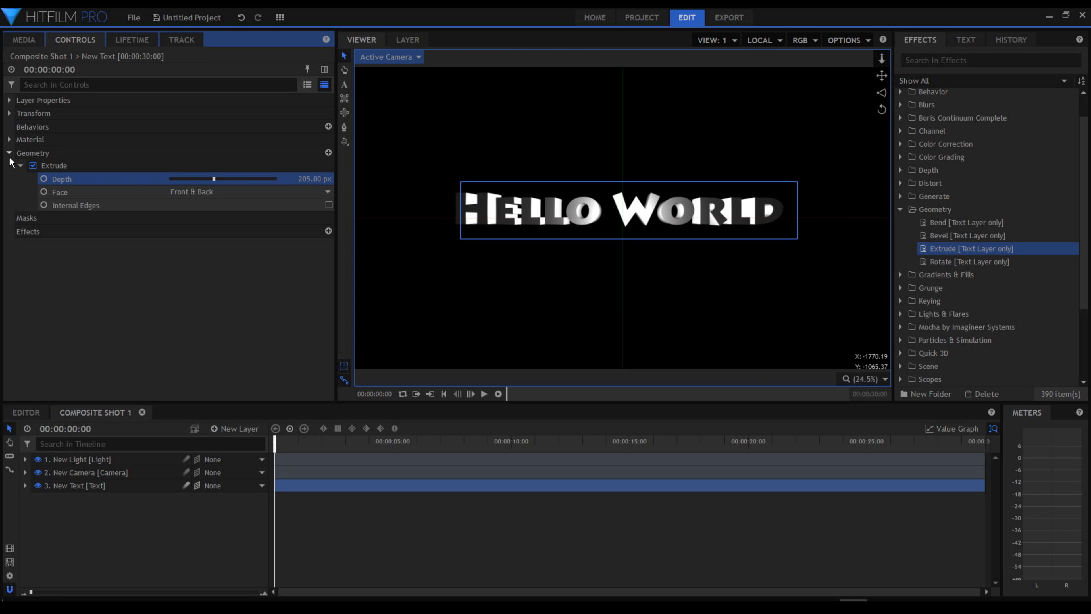
Step: Try rotating the text layer about its Y and Z axes, undoing each rotation
left_click(9, 113)
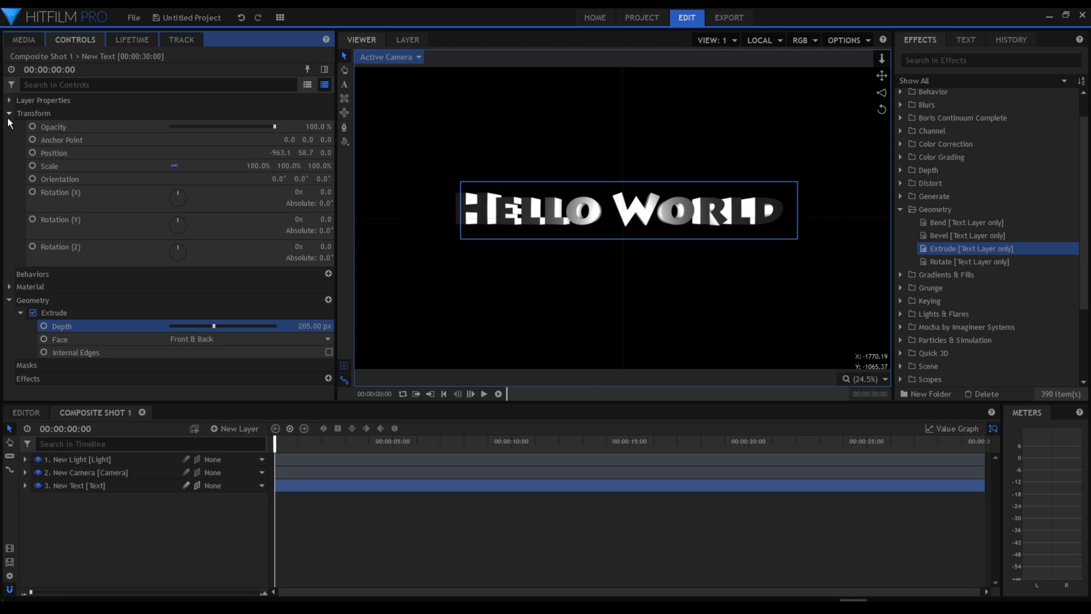
left_click_drag(328, 221, 268, 219)
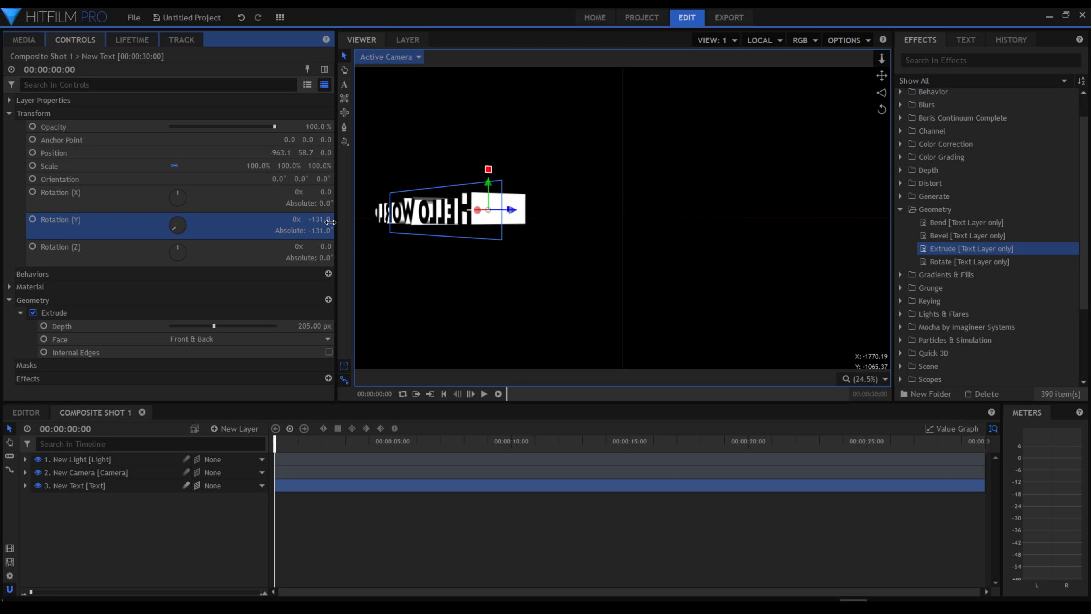
key("ctrl+z")
left_click_drag(328, 245, 400, 245)
key("ctrl+z")
Step: Set the text layer's X rotation to 11° and move the camera closer to the text
mouse_move(327, 191)
left_mouse_down()
mouse_move(340, 192)
mouse_move(327, 192)
left_mouse_up()
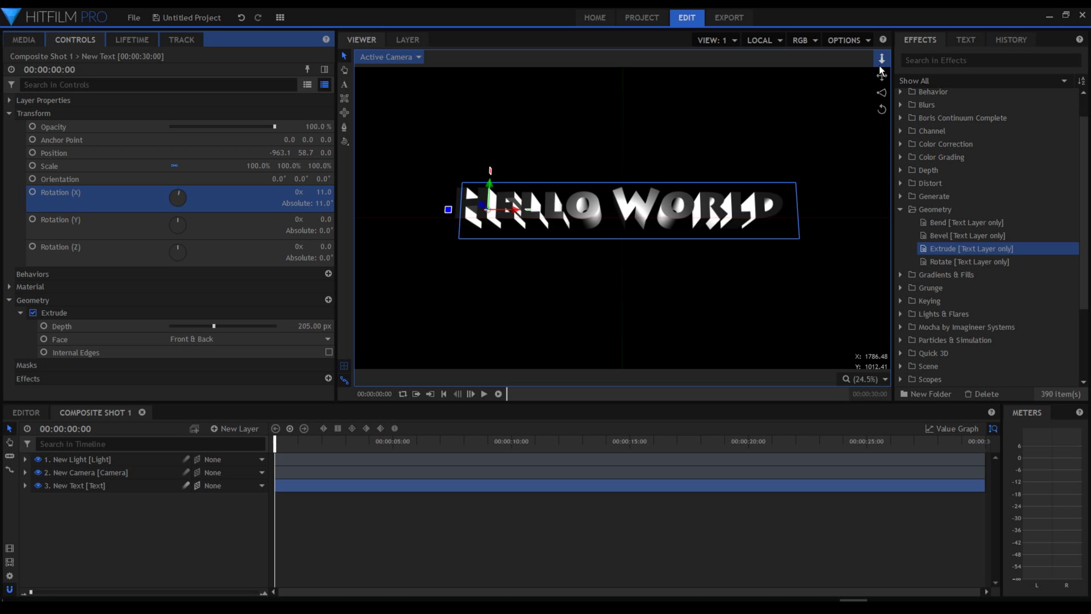
left_click_drag(879, 66, 879, 64)
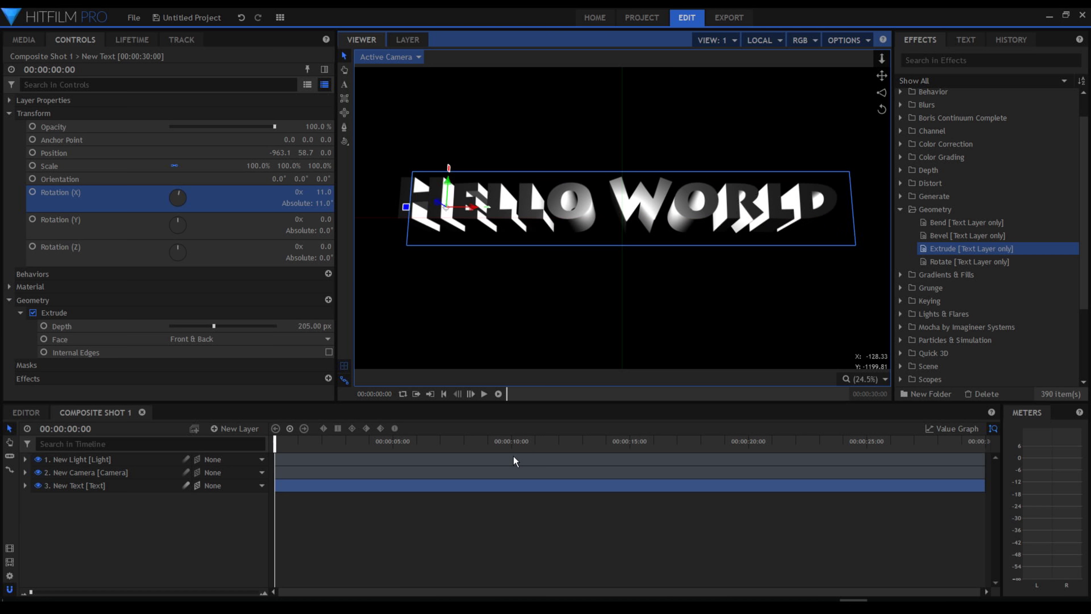
Step: Find the Glow effect from Lights & Flares and apply it to the text layer
left_click(81, 485)
left_click(919, 61)
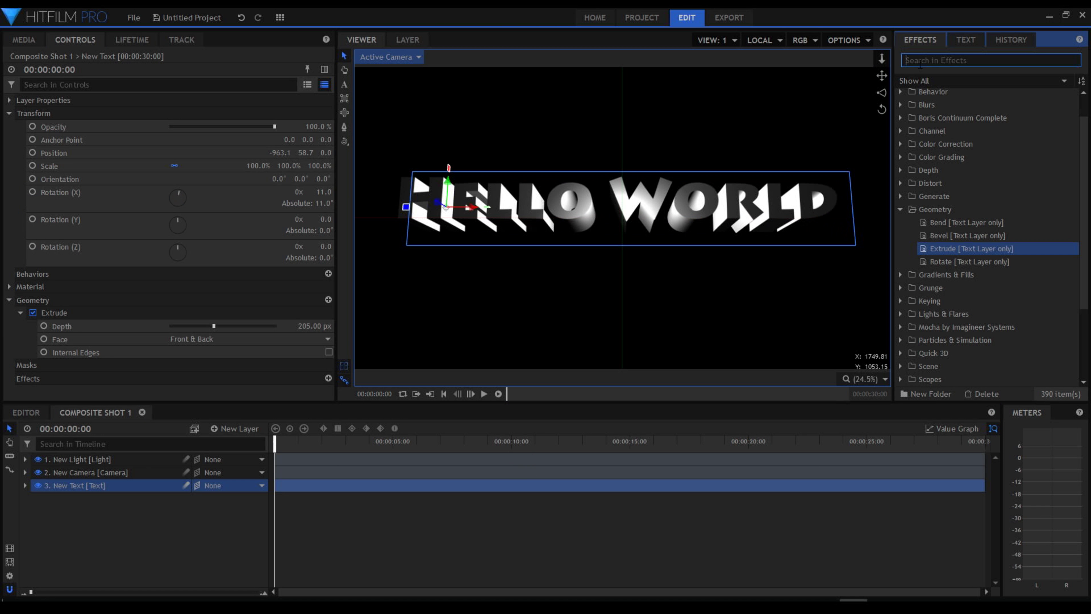
type("glow")
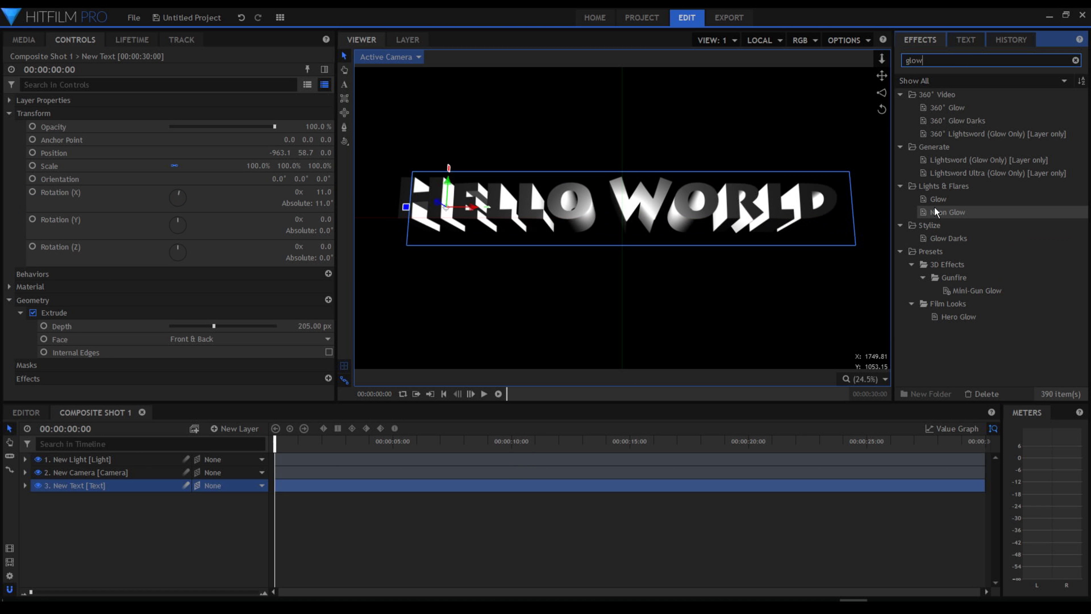
left_click_drag(939, 199, 73, 486)
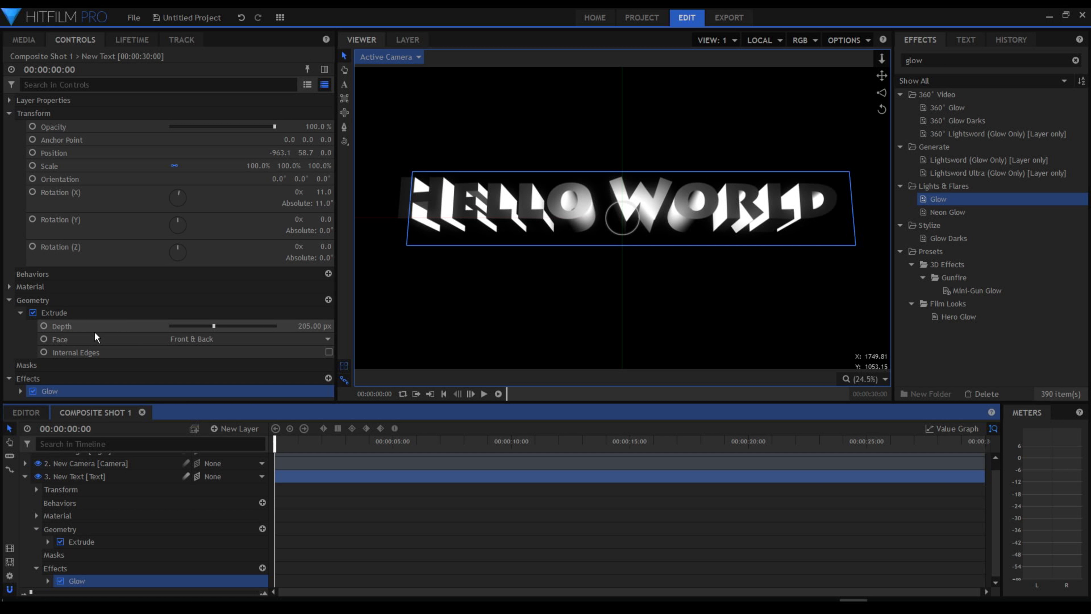
Step: Set the Glow effect's intensity to 1.3, threshold to 42% and radius to 245.7 px
left_click(20, 391)
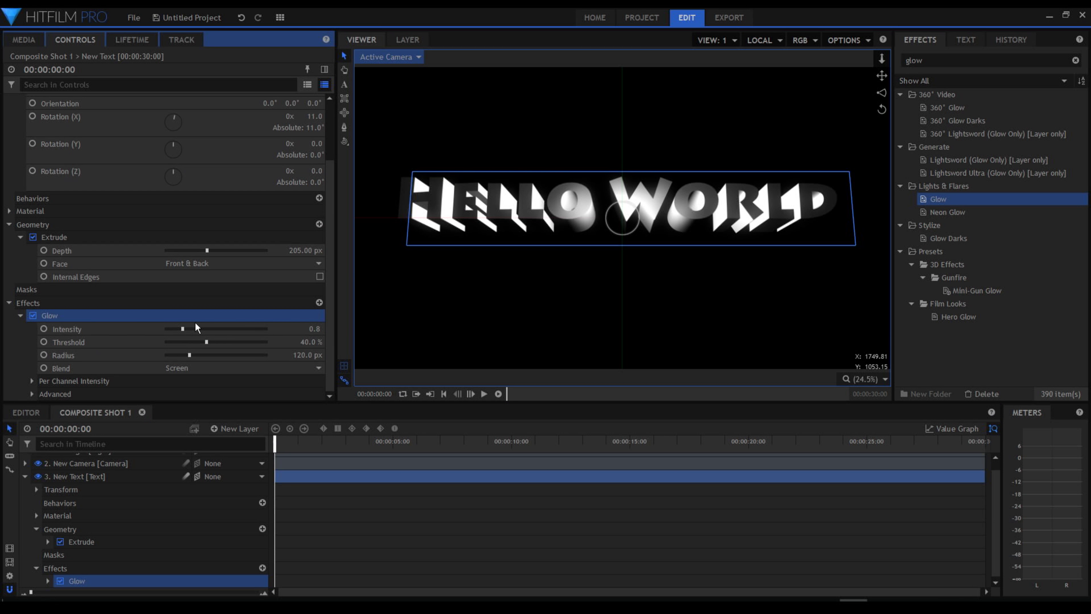
mouse_move(183, 329)
left_mouse_down()
mouse_move(221, 329)
mouse_move(180, 326)
mouse_move(222, 345)
mouse_move(175, 326)
mouse_move(205, 331)
mouse_move(192, 329)
left_mouse_up()
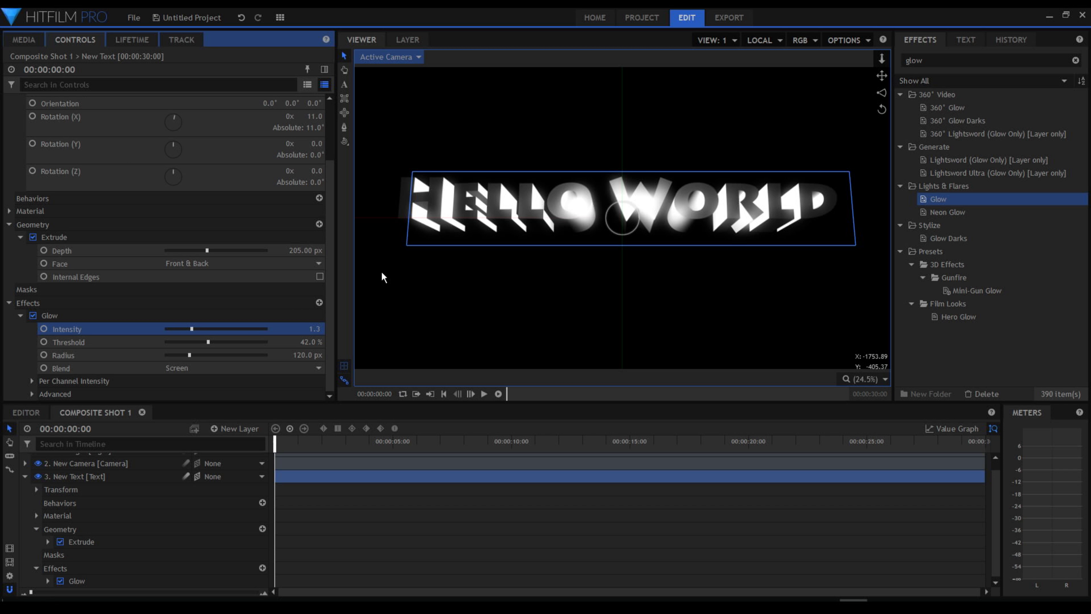
left_click_drag(247, 356, 214, 349)
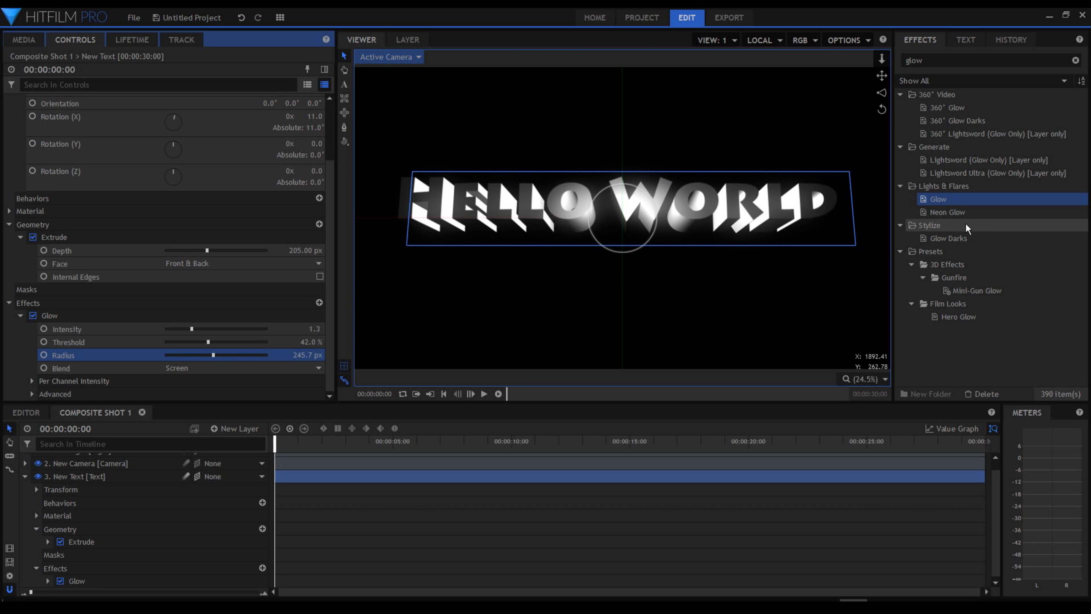
Step: Search the effects for "bev" and apply the Bevel geometry effect to the text layer
double_click(928, 56)
type("bev")
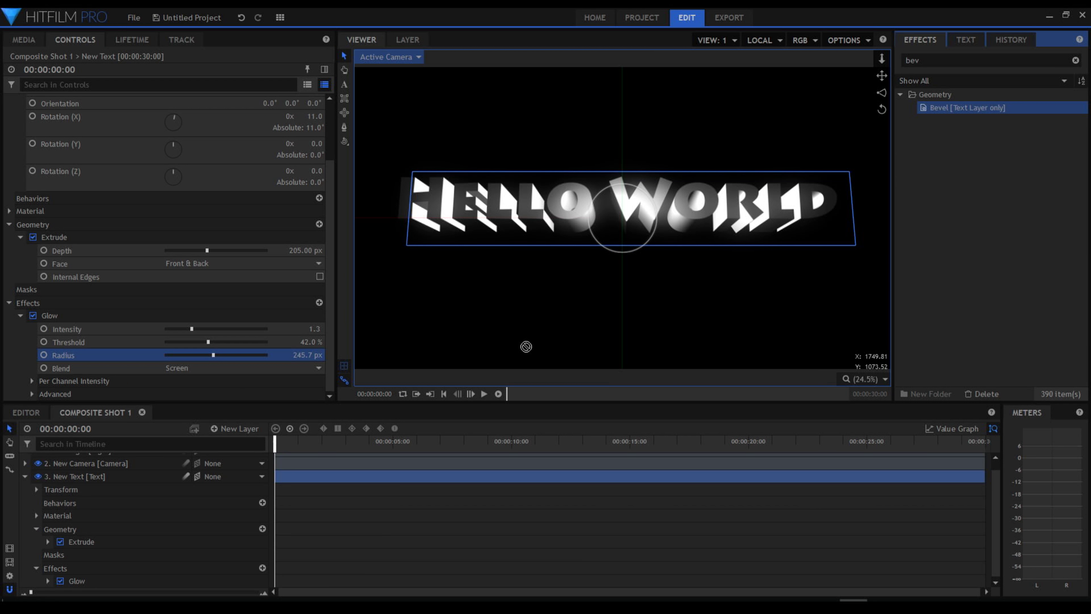
left_click_drag(526, 346, 112, 486)
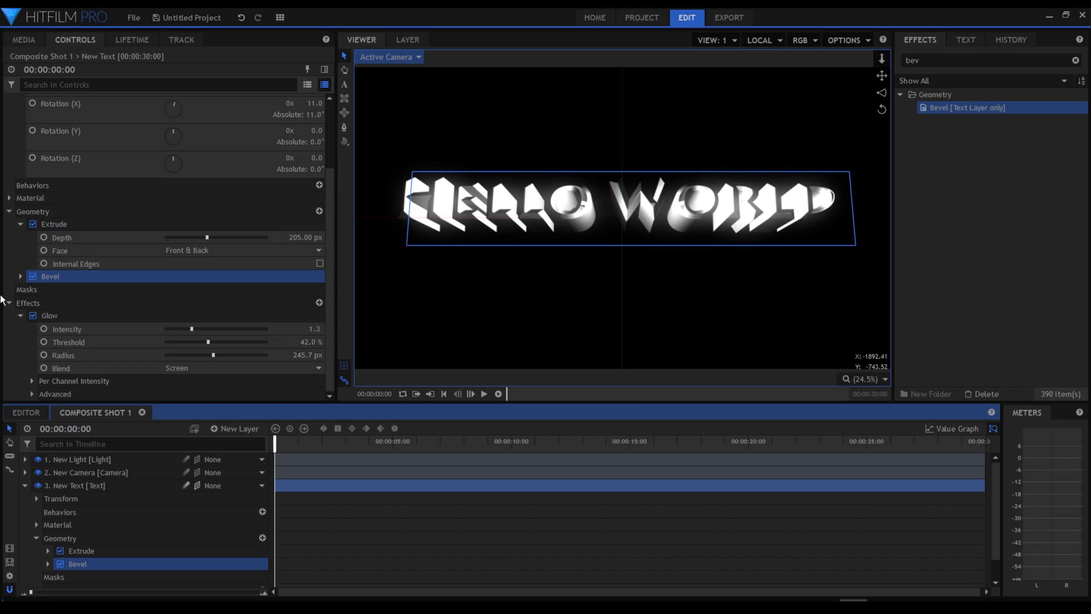
Step: Set the text layer's Bevel depth to -8 px and expansion to -10 px
left_click_drag(191, 329, 174, 330)
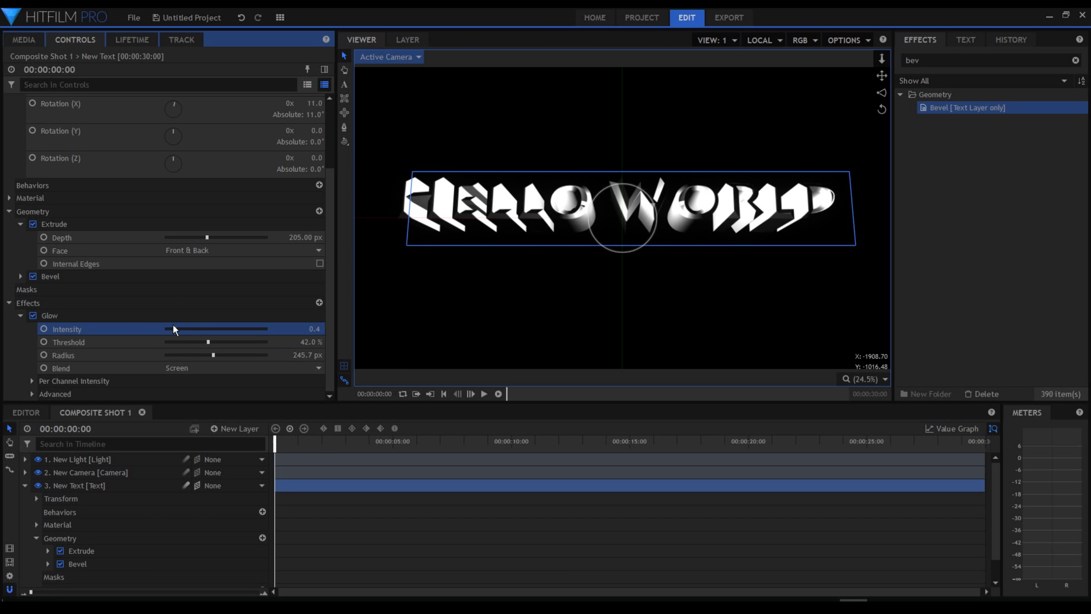
key("ctrl+z")
left_click(20, 276)
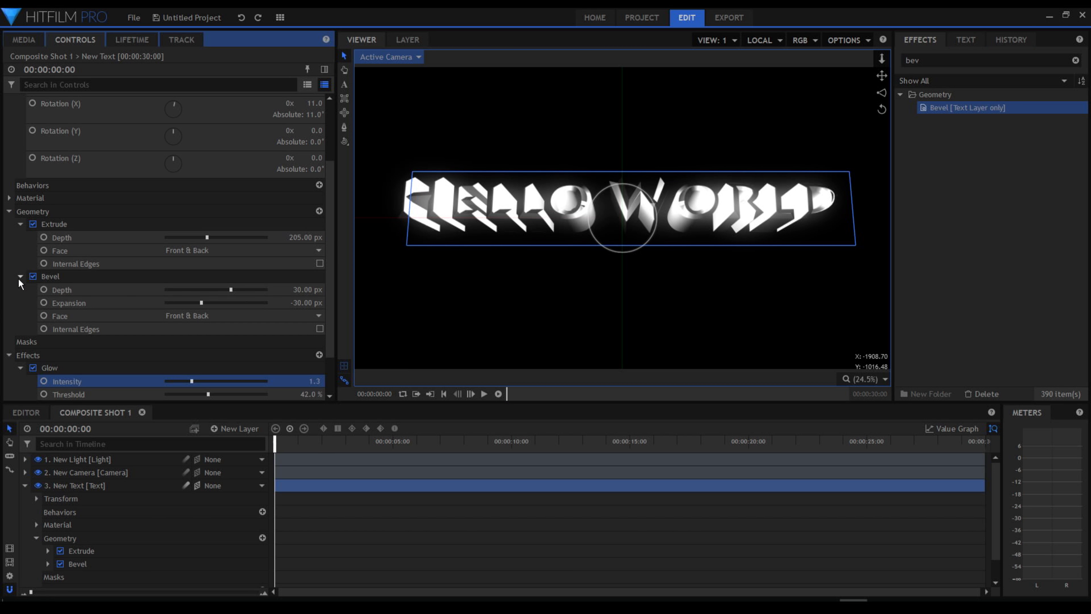
left_click_drag(231, 289, 212, 308)
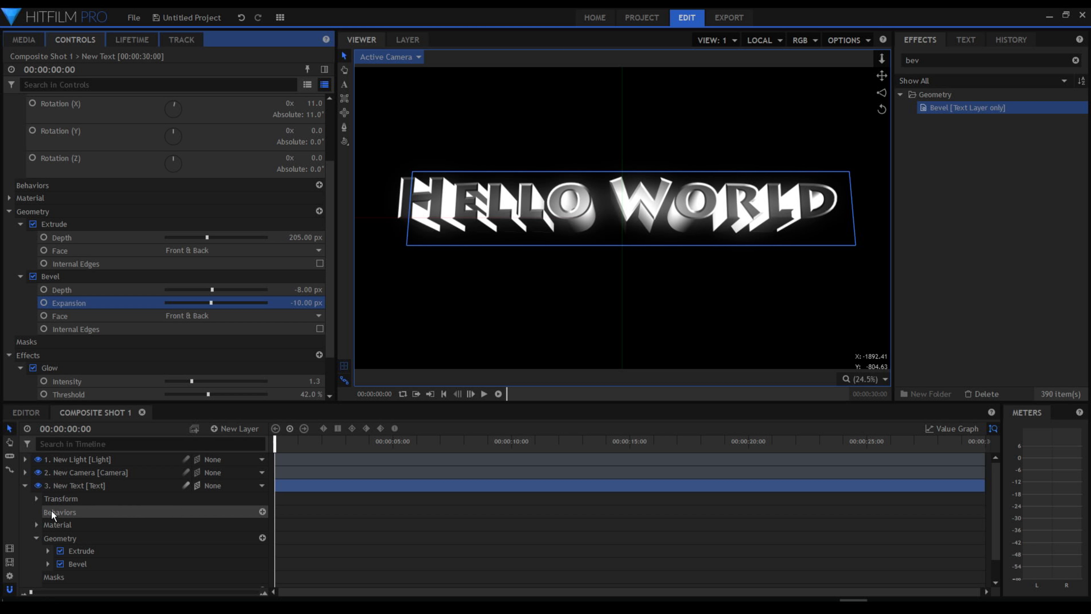
Step: Collapse the text layer and duplicate the light layer, deleting the surplus second copy so two lights remain
left_click(25, 485)
left_click(71, 463)
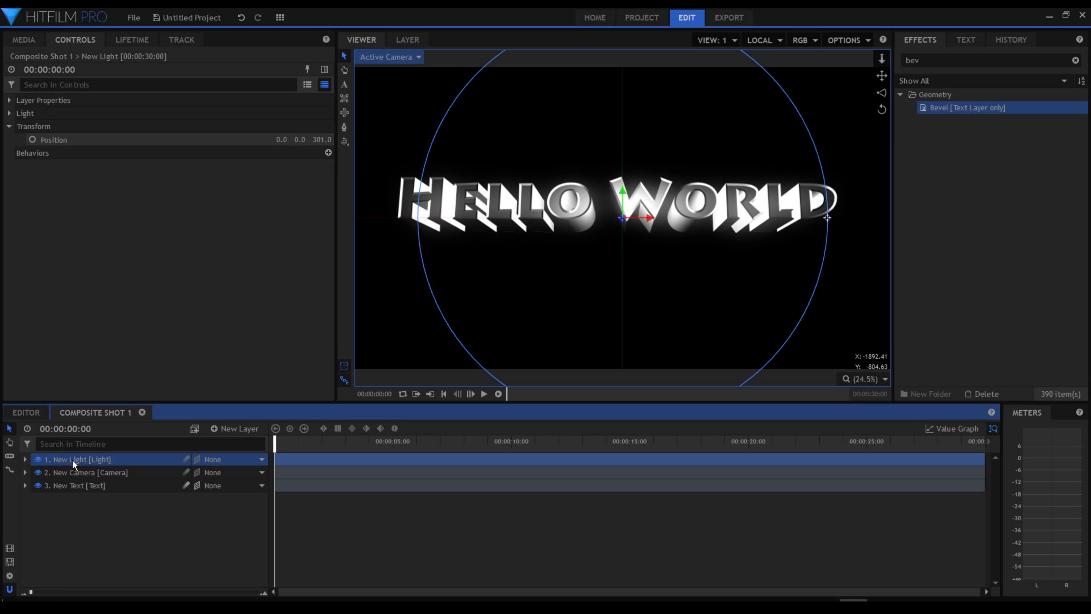
key("ctrl+d")
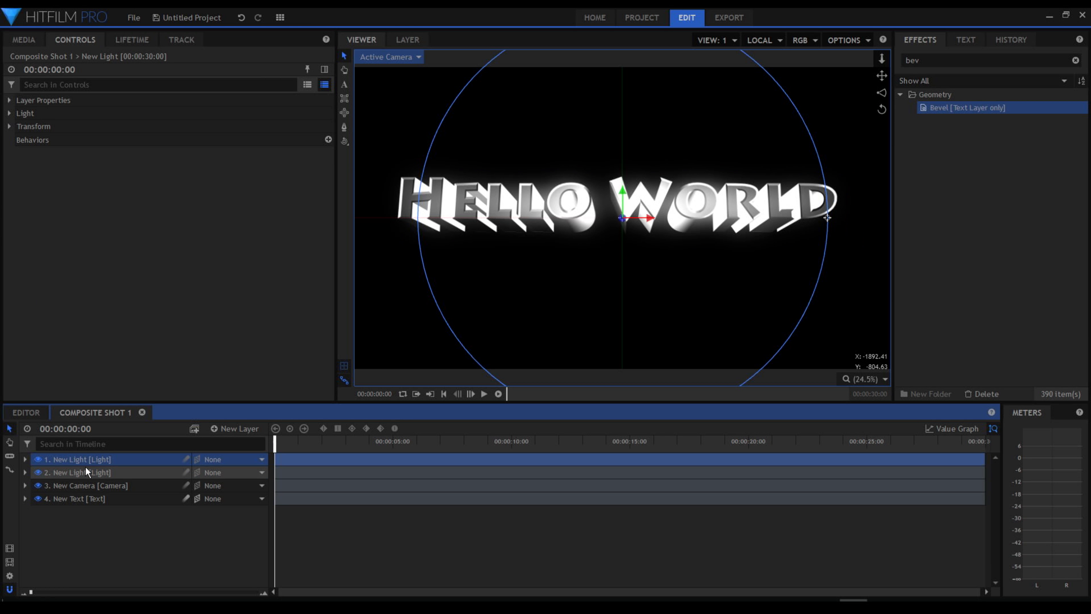
key("ctrl+d")
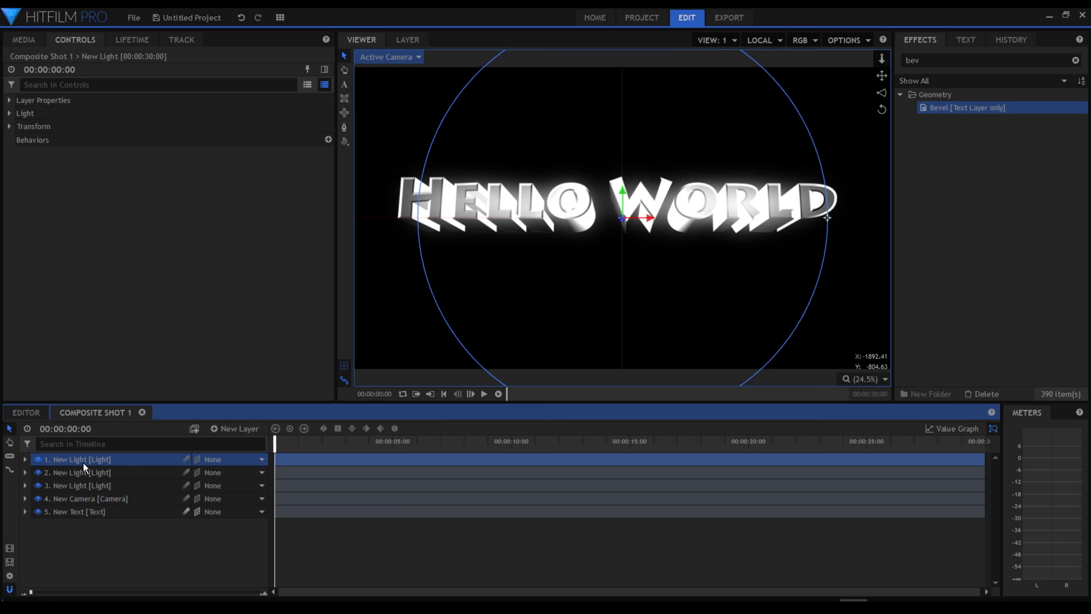
key("Delete")
Step: Move the first light along X to the "D" end of the text and the second light to X position about -878.7
left_click(83, 462)
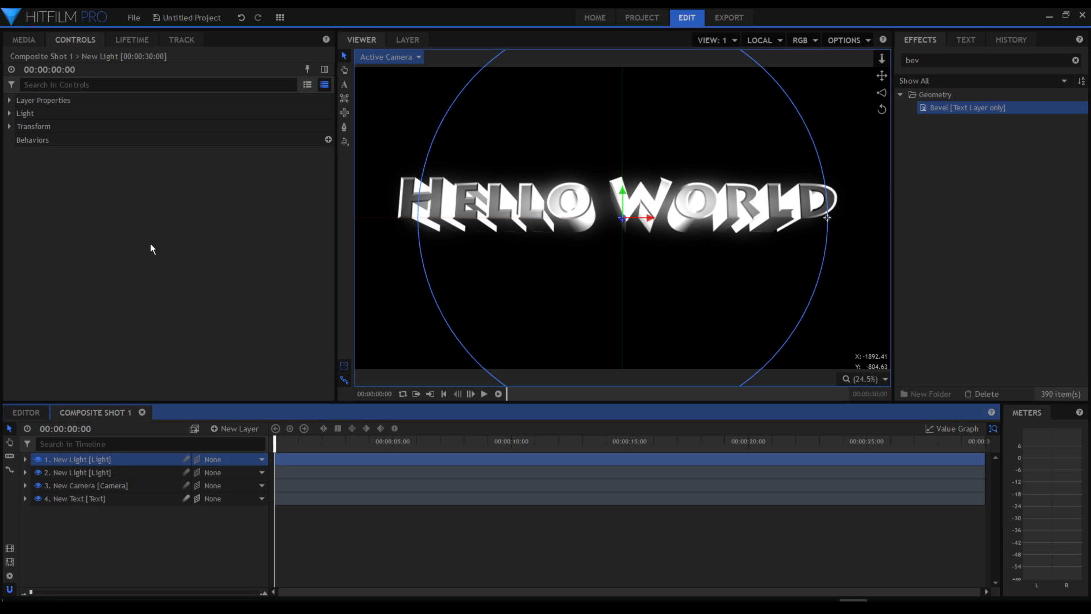
left_click_drag(653, 217, 827, 218)
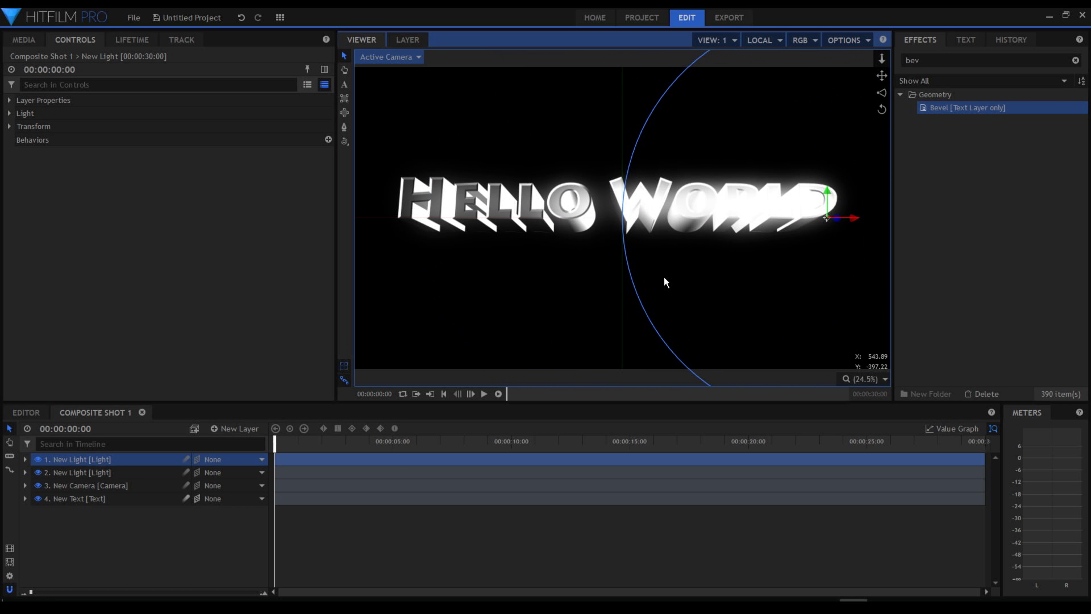
left_click(72, 475)
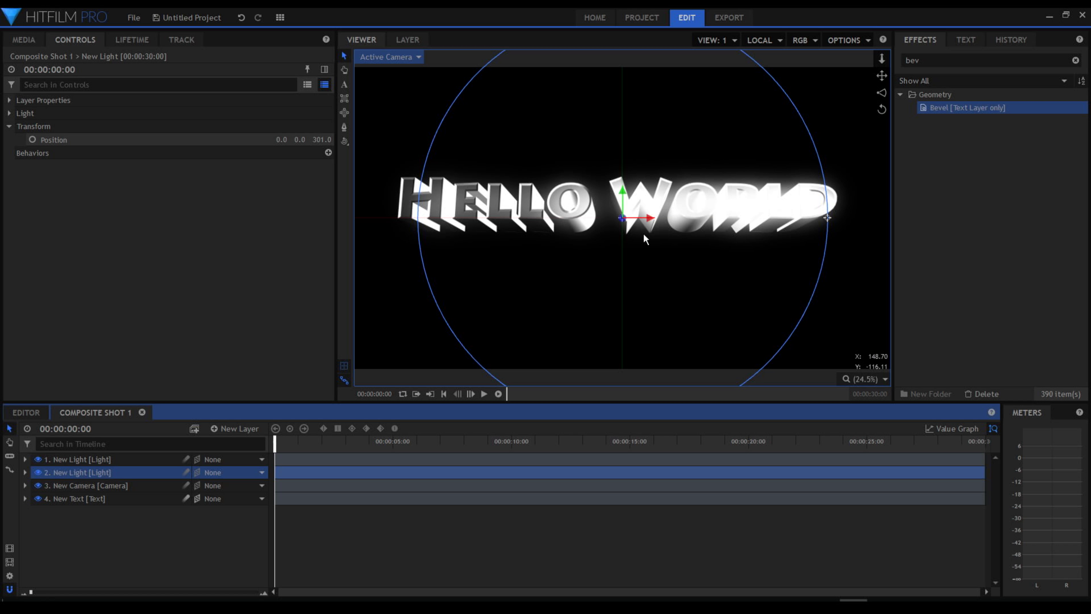
left_click_drag(649, 222, 471, 215)
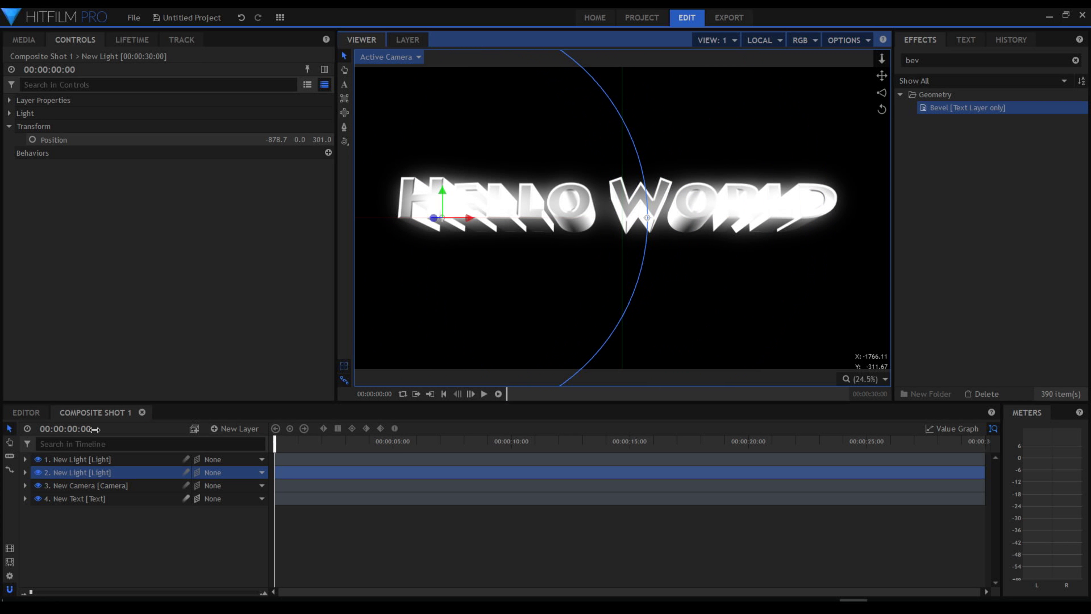
Step: Set the second light's color to dark blue, RGB 38, 63, 113
left_click(9, 114)
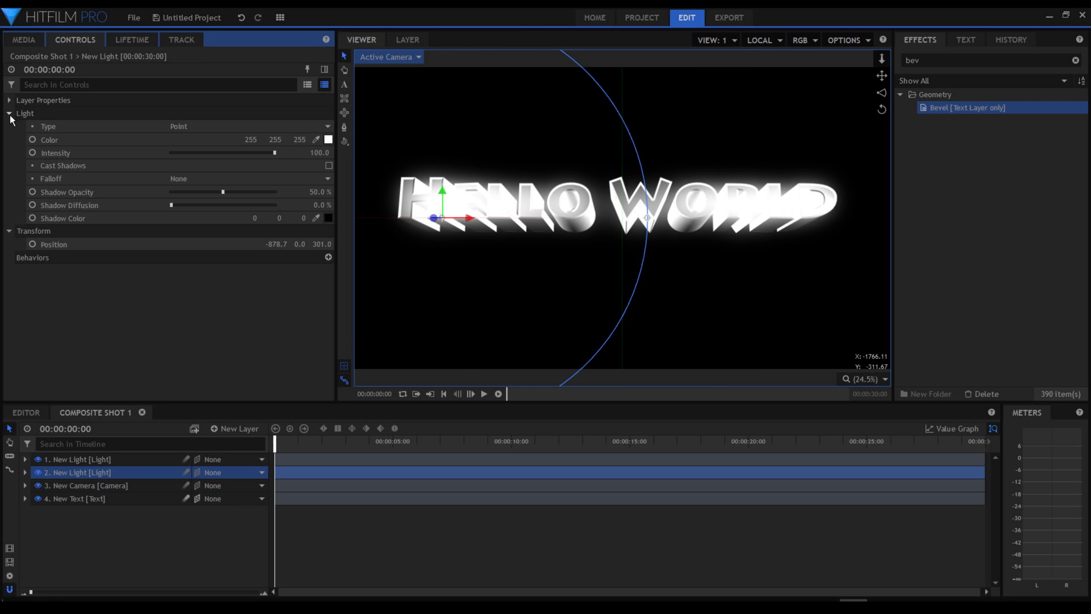
left_click(315, 141)
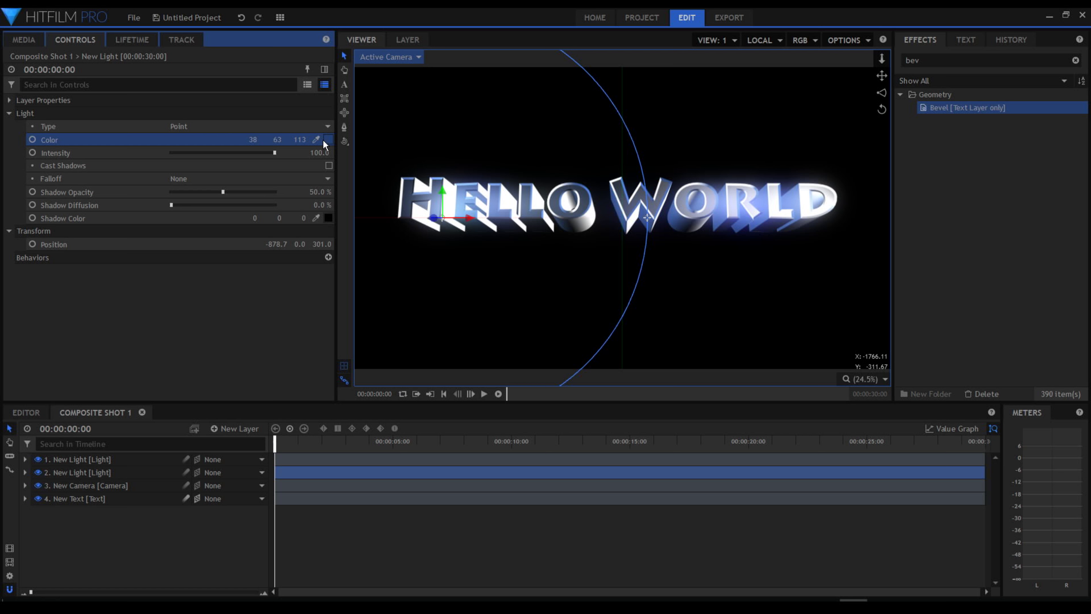